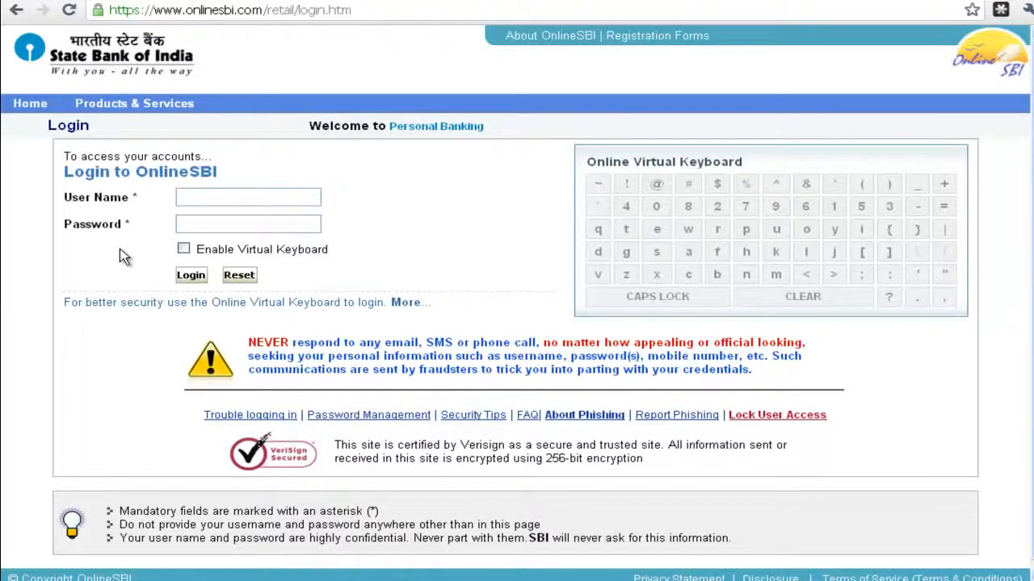
Step: Log in to SBTOnline personal banking with the user name and password
{"action": "left_click", "coordinate": [279, 199]}
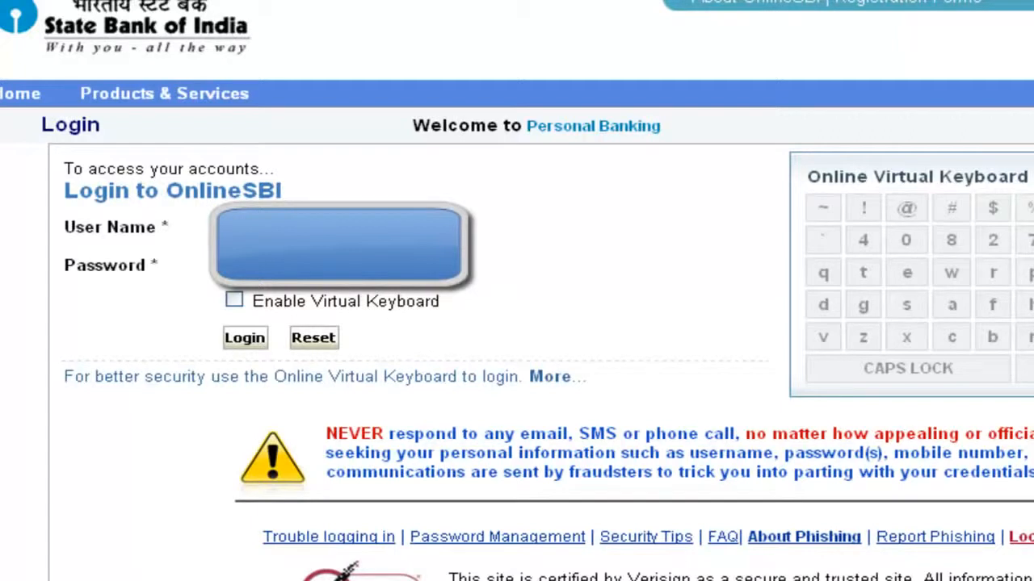
{"action": "key", "text": "Return"}
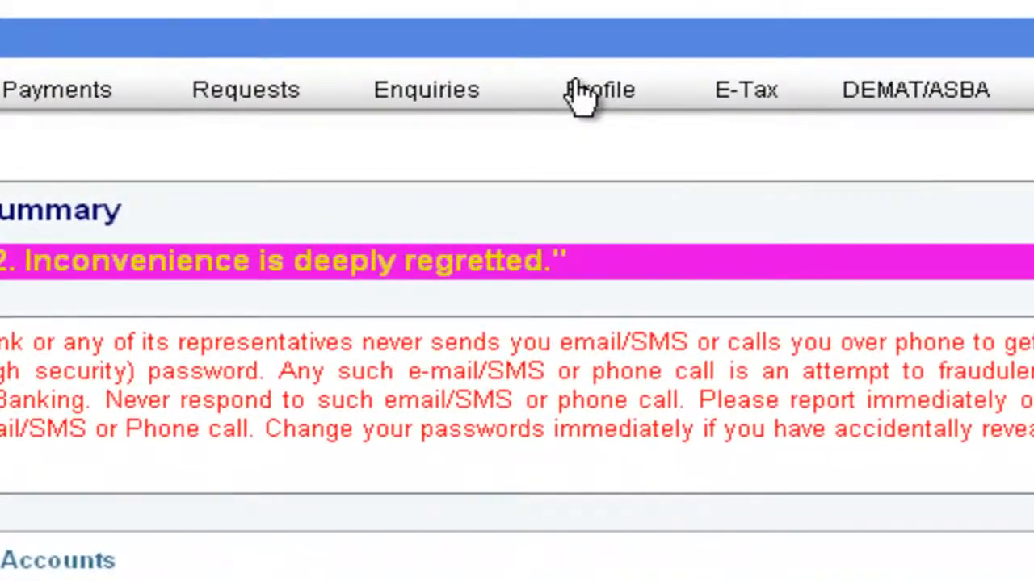
Step: Go from the Profile section to the Payments/Transfers overview
{"action": "left_click", "coordinate": [583, 95]}
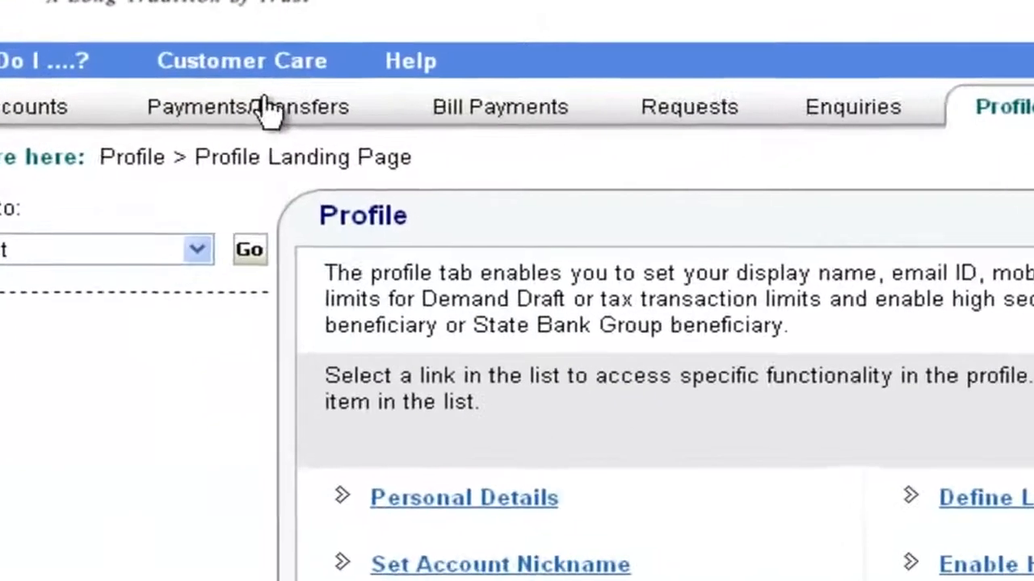
{"action": "left_click", "coordinate": [195, 121]}
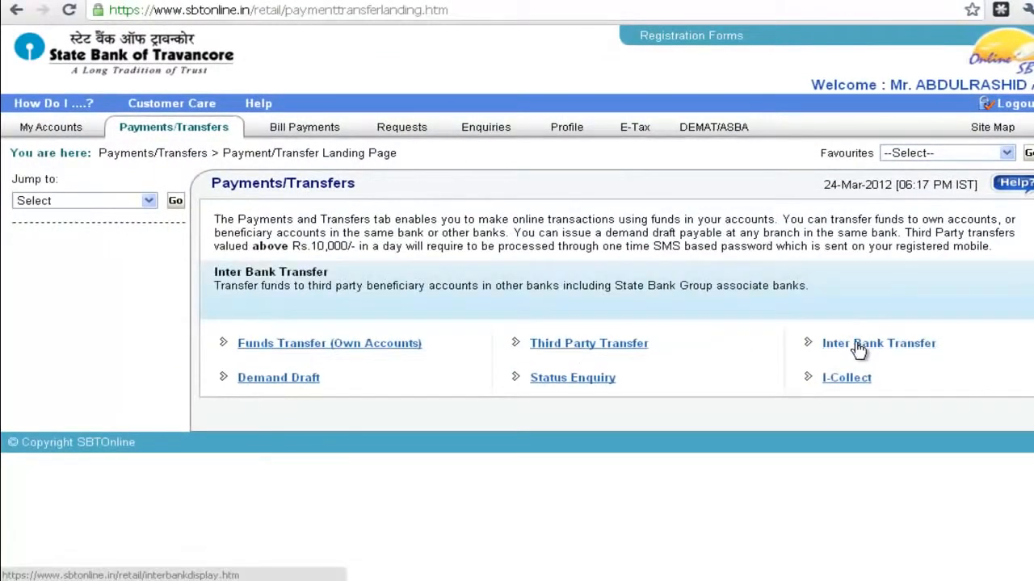
Step: Bring up the Third Party Transfer form with its list of payees
{"action": "left_click", "coordinate": [623, 349]}
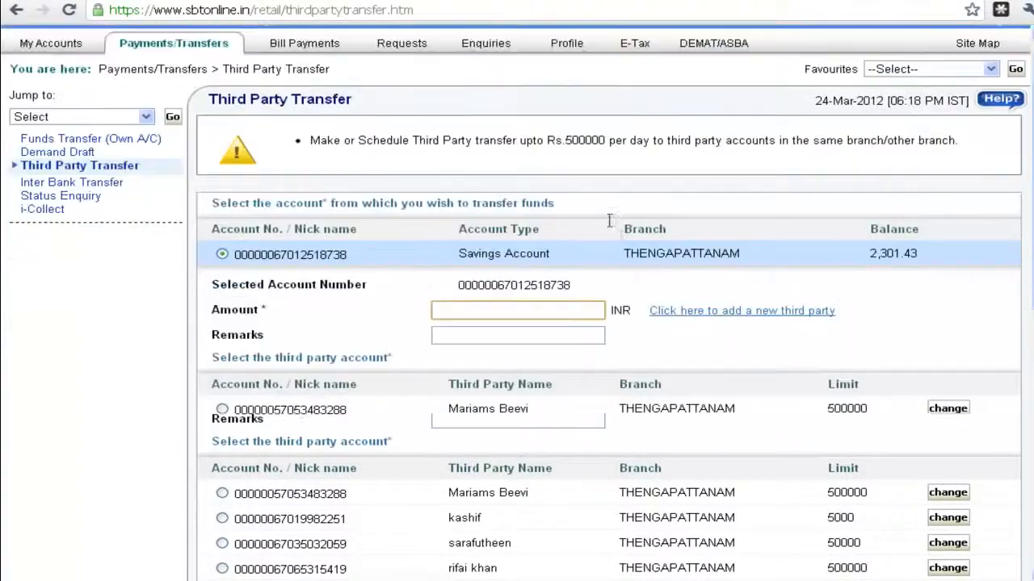
{"action": "scroll", "coordinate": [566, 226], "scroll_direction": "down", "scroll_amount": 1}
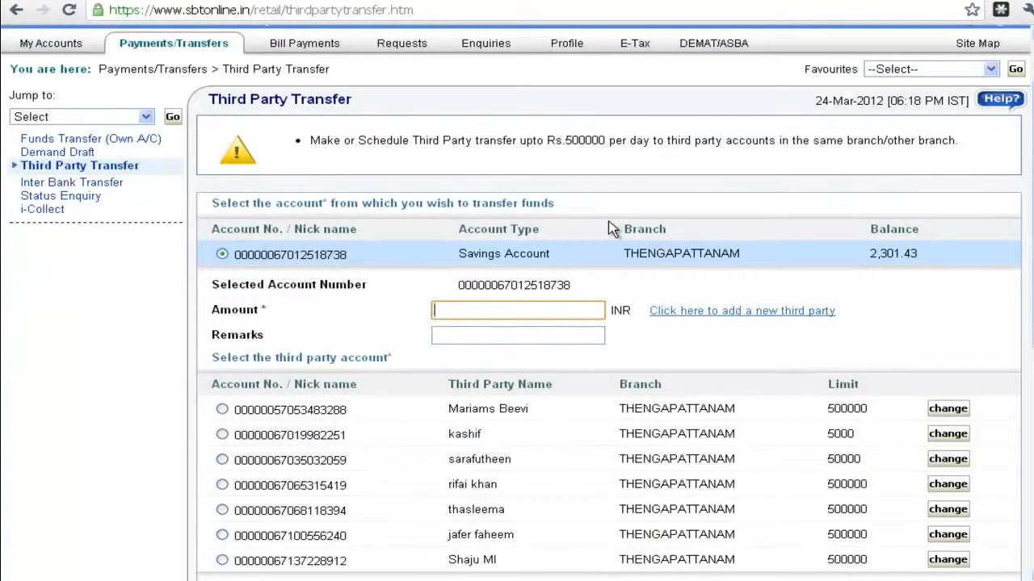
{"action": "scroll", "coordinate": [612, 229], "scroll_direction": "down", "scroll_amount": 2}
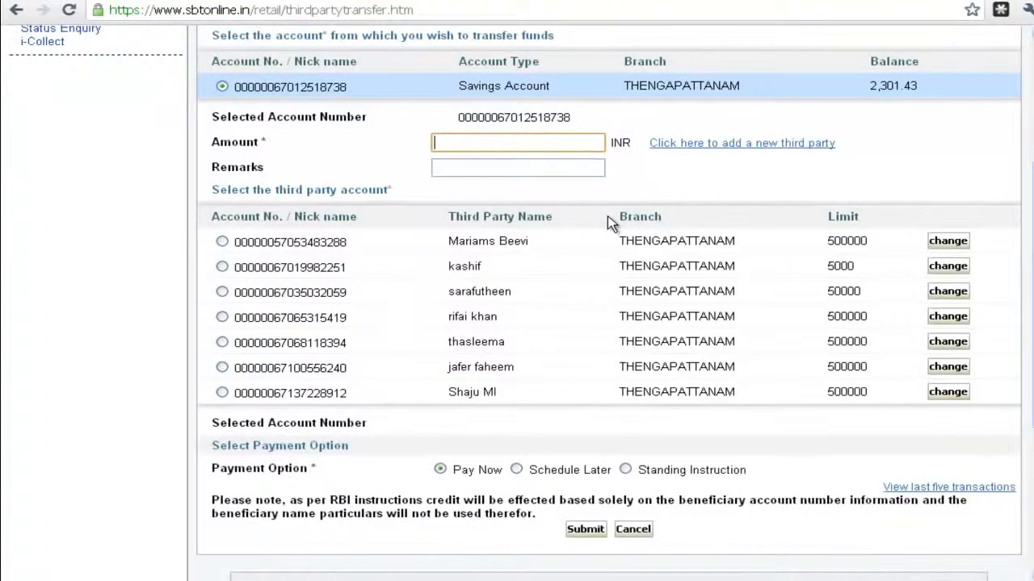
{"action": "scroll", "coordinate": [611, 222], "scroll_direction": "down", "scroll_amount": 2}
{"action": "scroll", "coordinate": [612, 225], "scroll_direction": "up", "scroll_amount": 5}
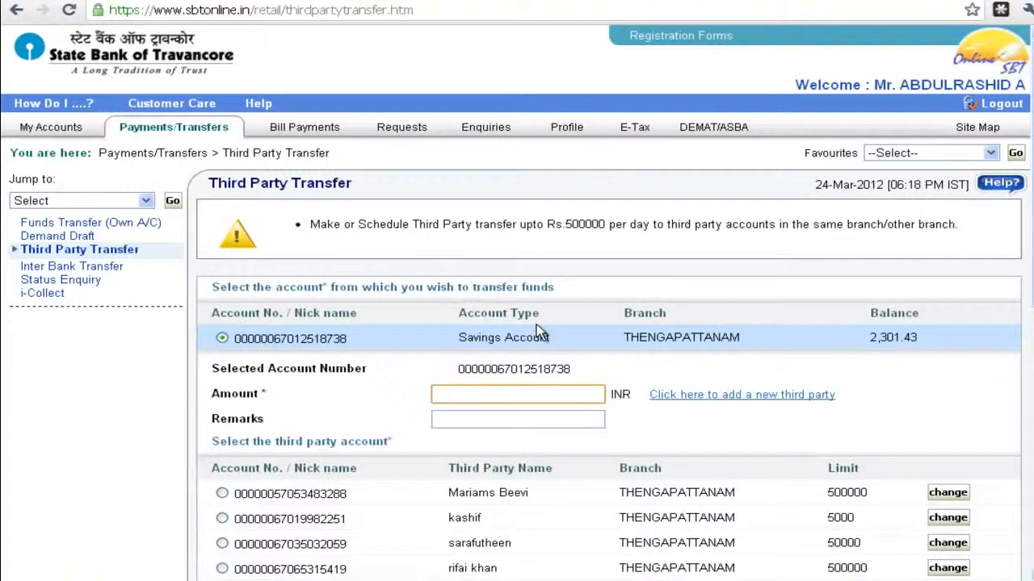
Step: Unlock Manage Beneficiary from the Profile section with the profile password
{"action": "left_click", "coordinate": [566, 127]}
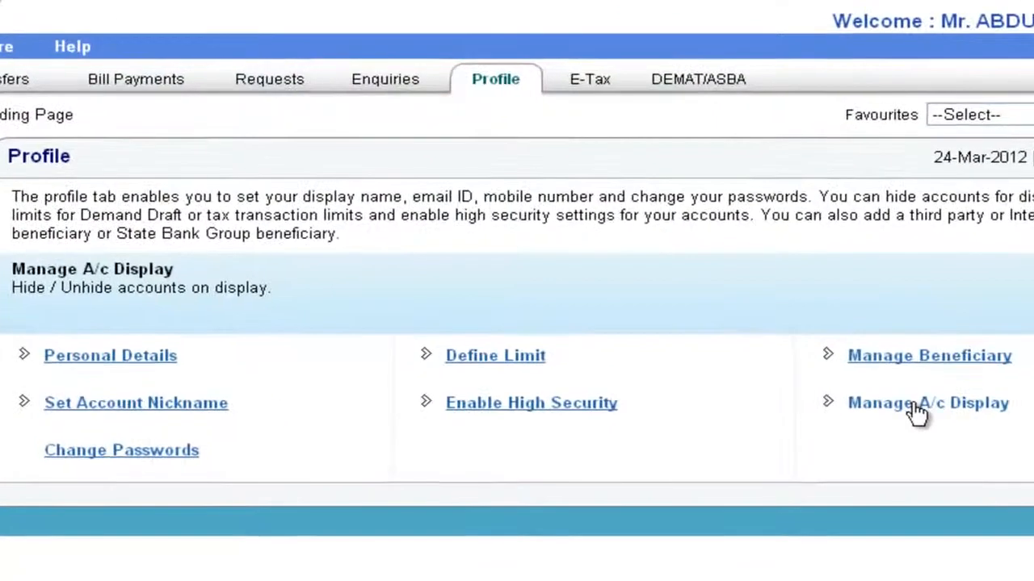
{"action": "left_click", "coordinate": [925, 359]}
{"action": "left_click", "coordinate": [457, 265]}
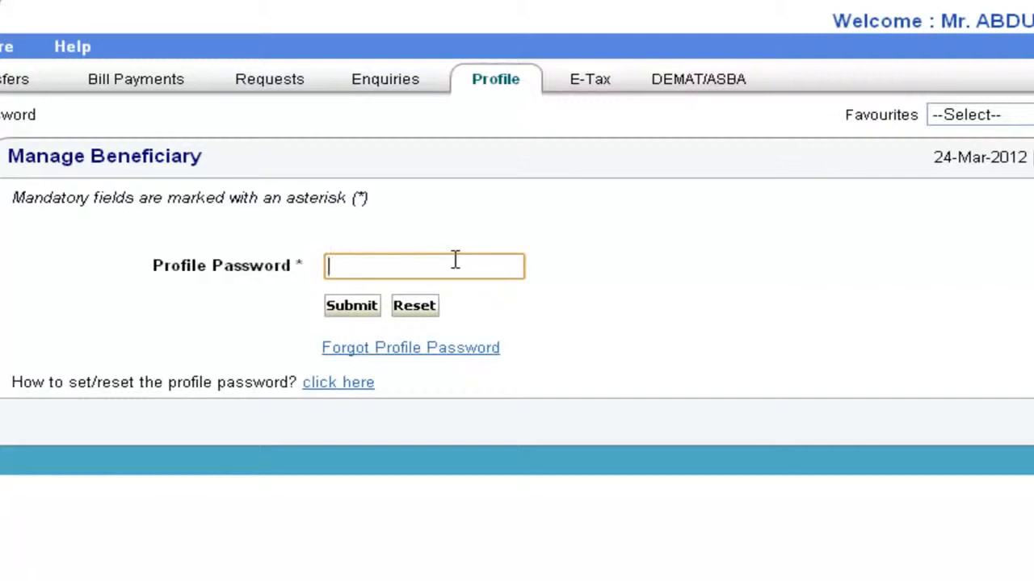
{"action": "type", "text": "**"}
{"action": "type", "text": "*********"}
{"action": "type", "text": "********************"}
{"action": "key", "text": "Return"}
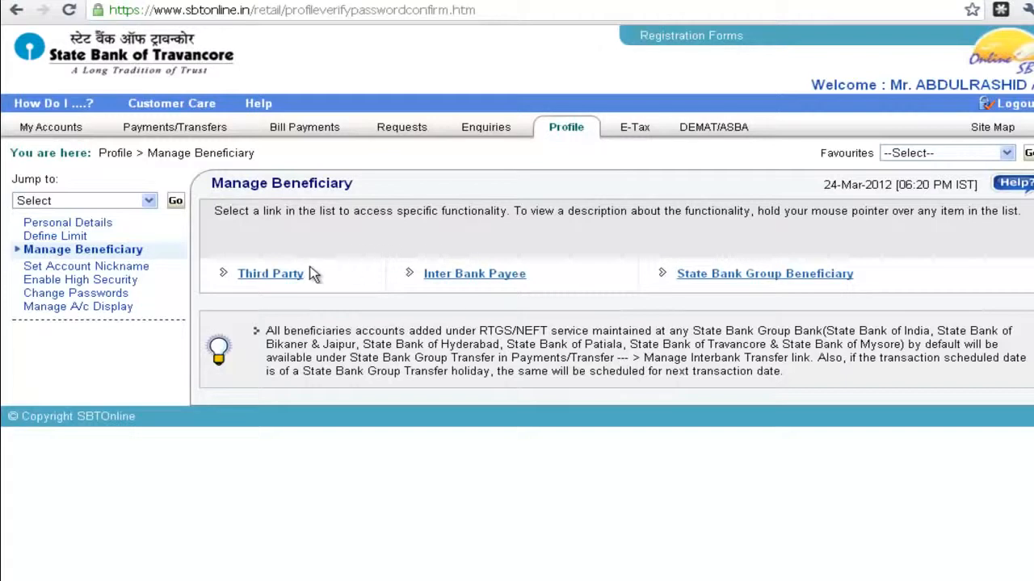
Step: Fill the Inter Bank Payee form with name, account number, confirmation, three address lines and limit 50000
{"action": "left_click", "coordinate": [440, 276]}
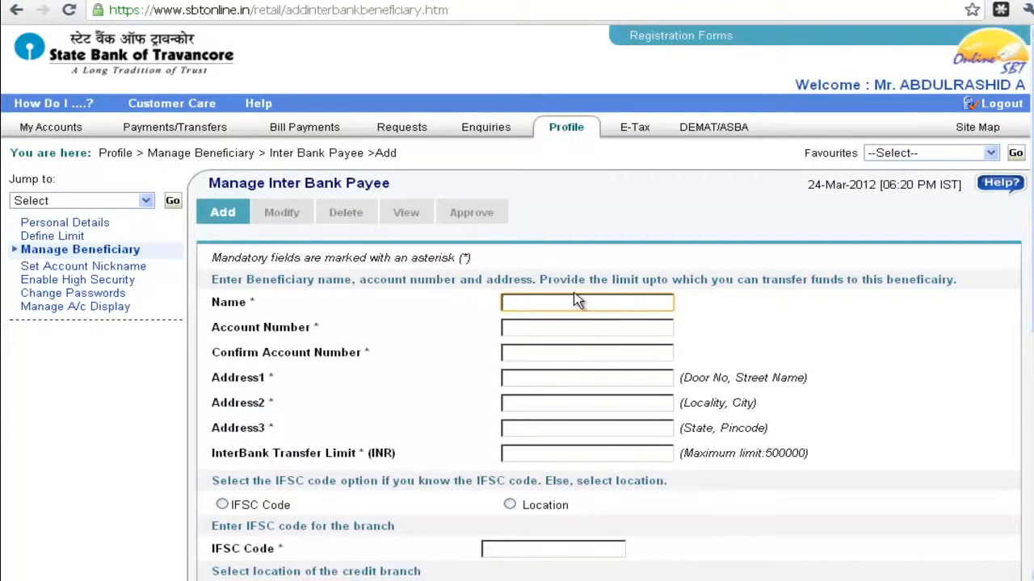
{"action": "key", "text": "Tab"}
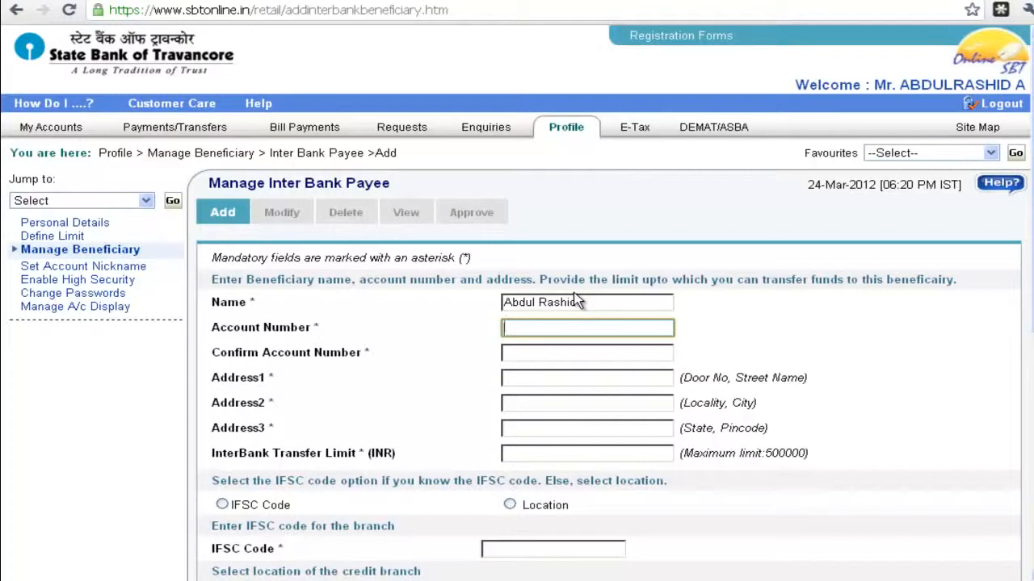
{"action": "left_click", "coordinate": [525, 353]}
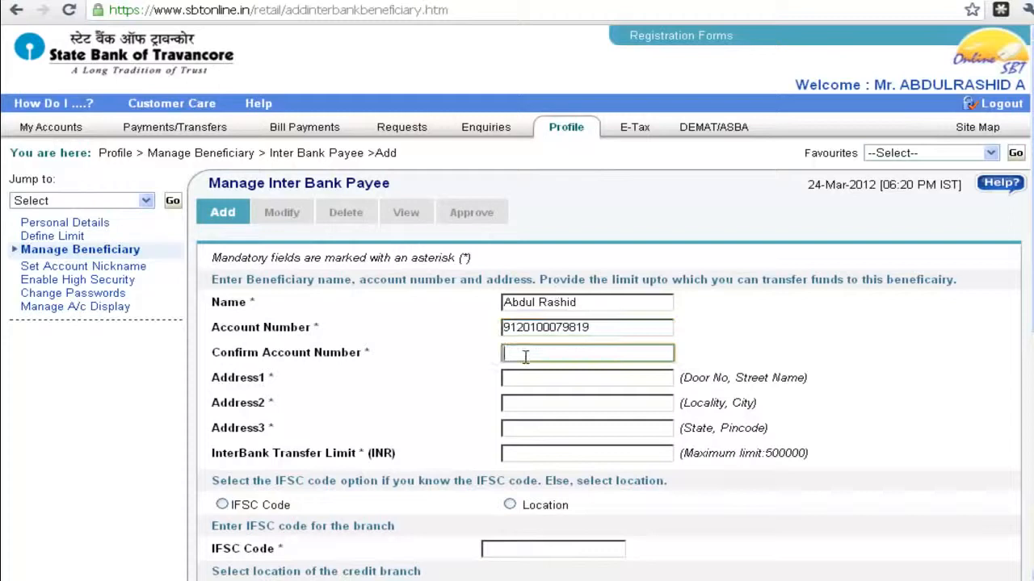
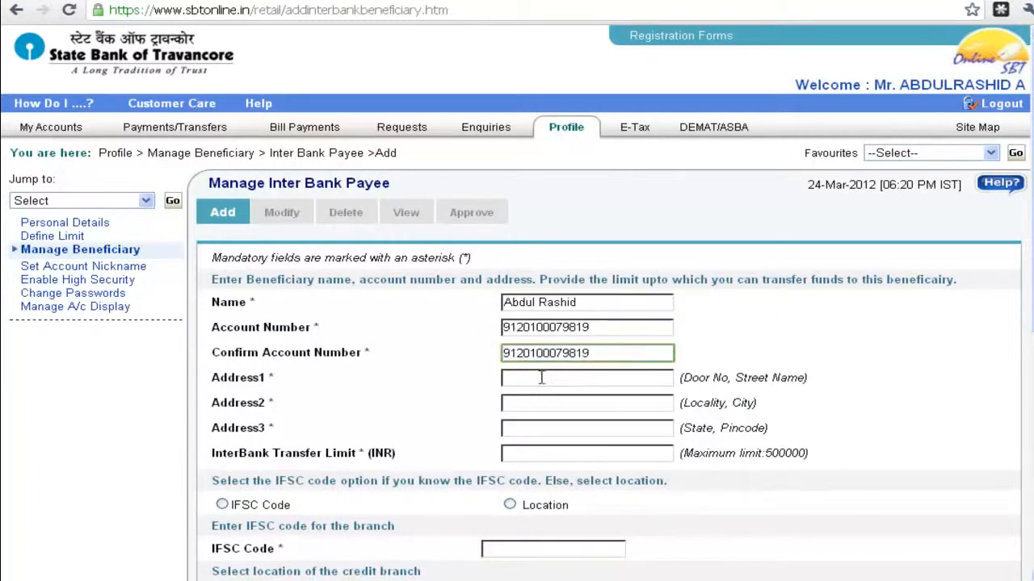
{"action": "left_click", "coordinate": [539, 378]}
{"action": "type", "text": "23"}
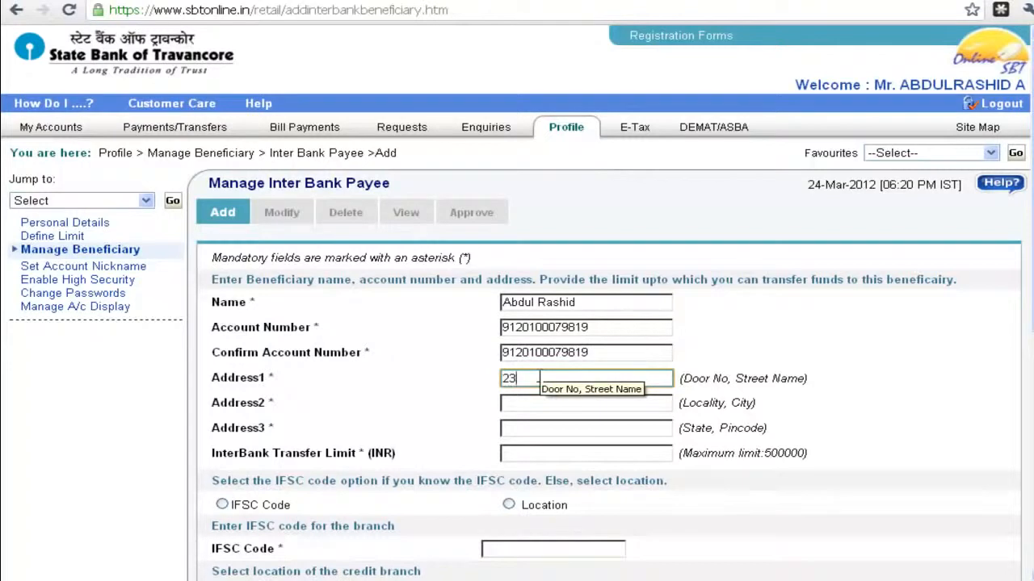
{"action": "key", "text": "BackSpace"}
{"action": "key", "text": "BackSpace"}
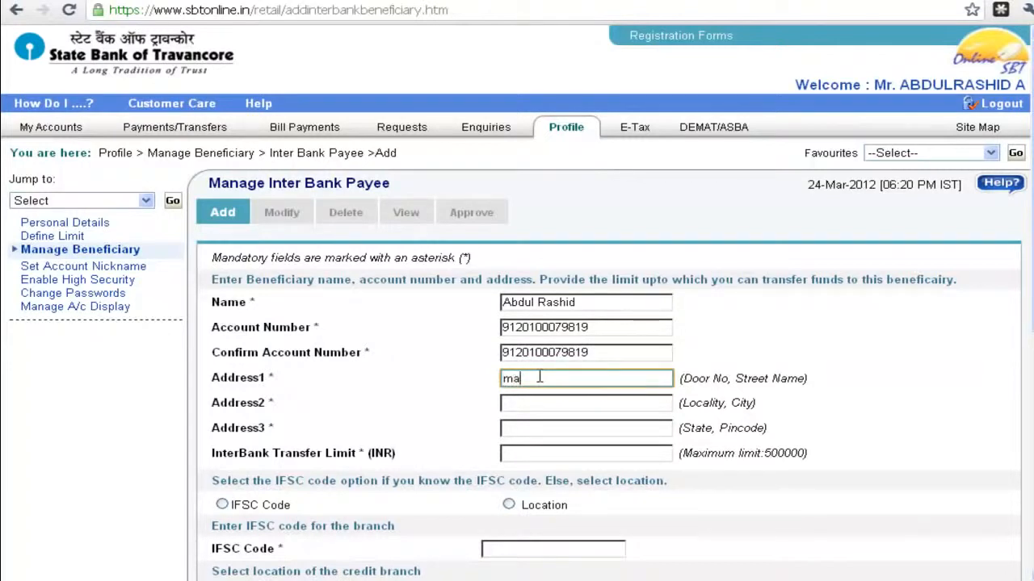
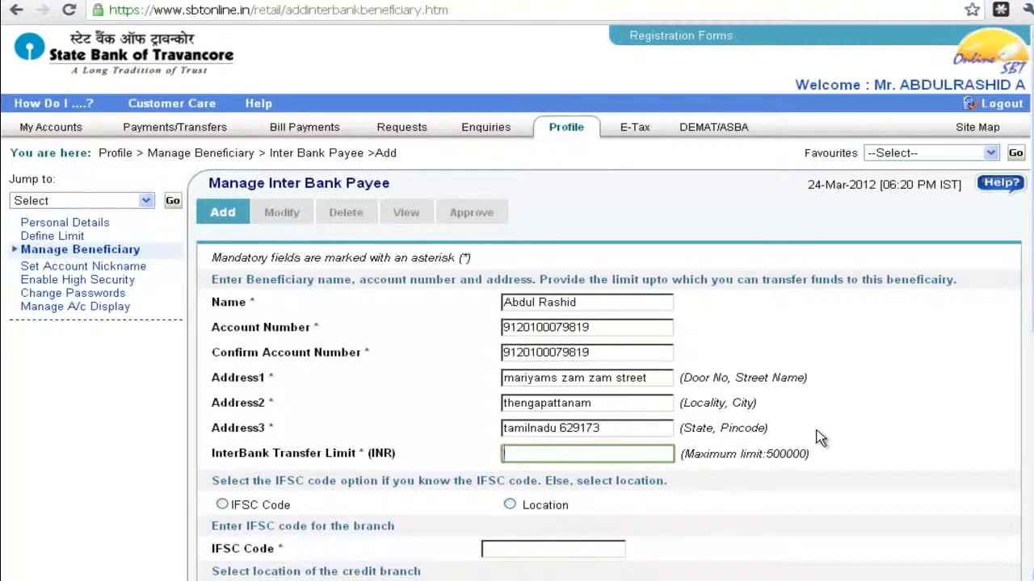
{"action": "type", "text": "500000"}
{"action": "key", "text": "BackSpace"}
Step: Try locating the branch as AXIS BANK LTD in KERALA, then choose IFSC Code entry instead
{"action": "left_click", "coordinate": [820, 436]}
{"action": "scroll", "coordinate": [652, 352], "scroll_direction": "down", "scroll_amount": 3}
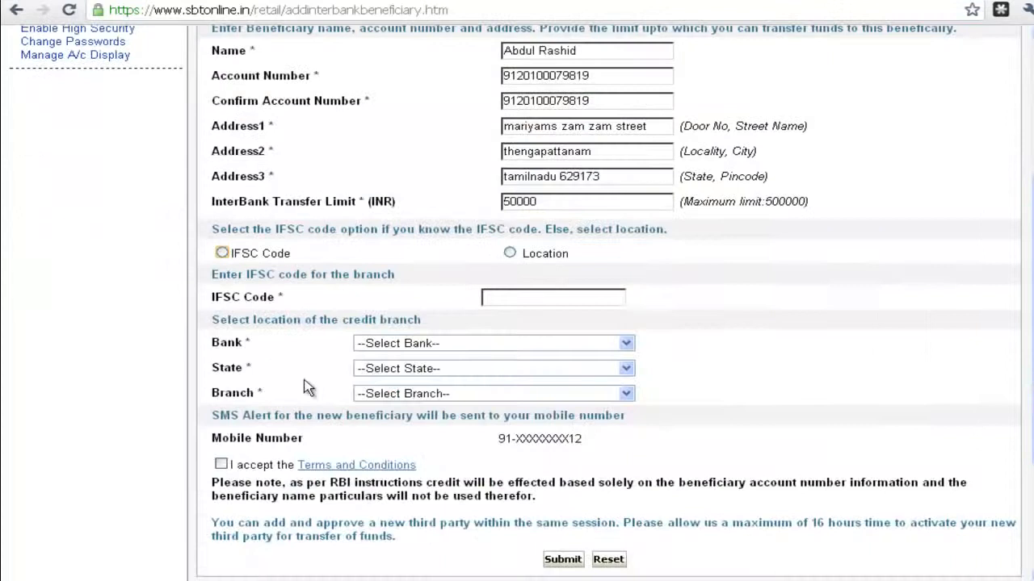
{"action": "left_click", "coordinate": [222, 253]}
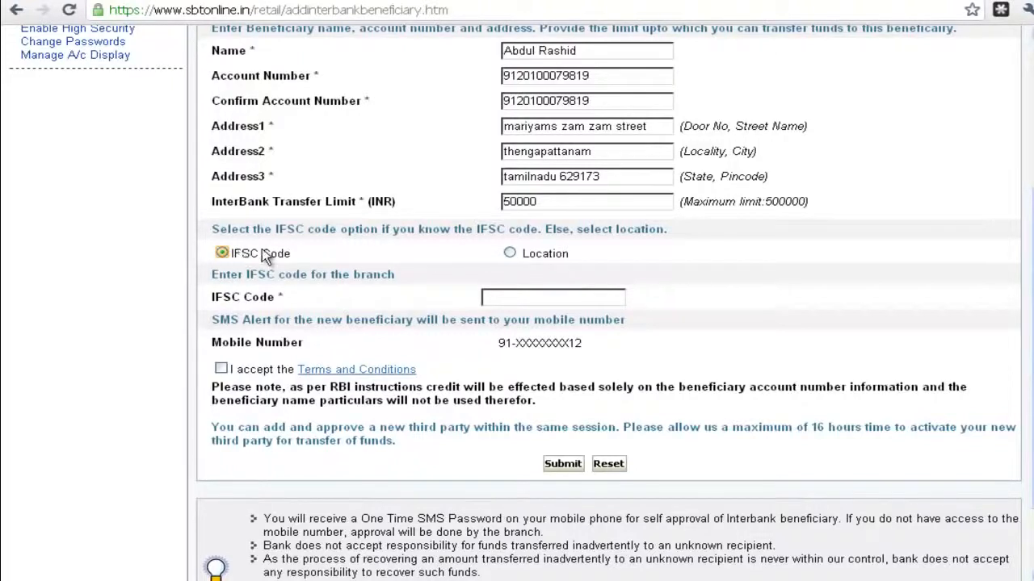
{"action": "left_click", "coordinate": [562, 256]}
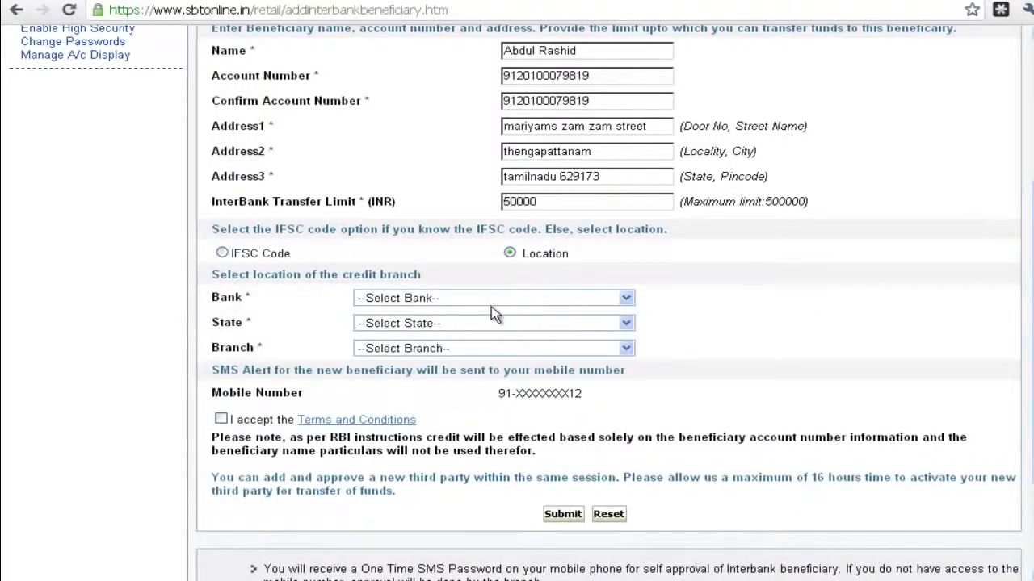
{"action": "left_click", "coordinate": [490, 298]}
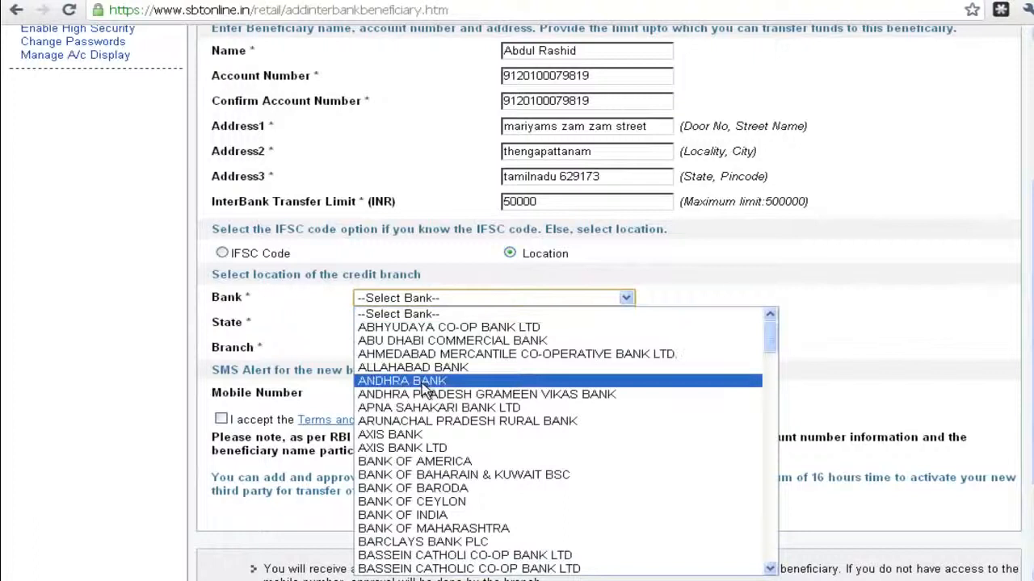
{"action": "left_click", "coordinate": [417, 449]}
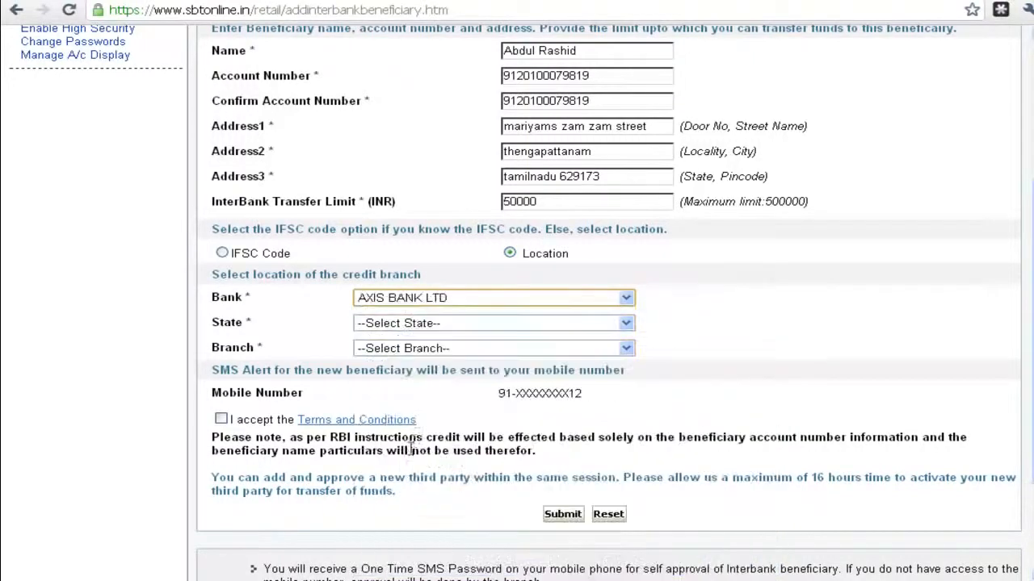
{"action": "left_click", "coordinate": [453, 323]}
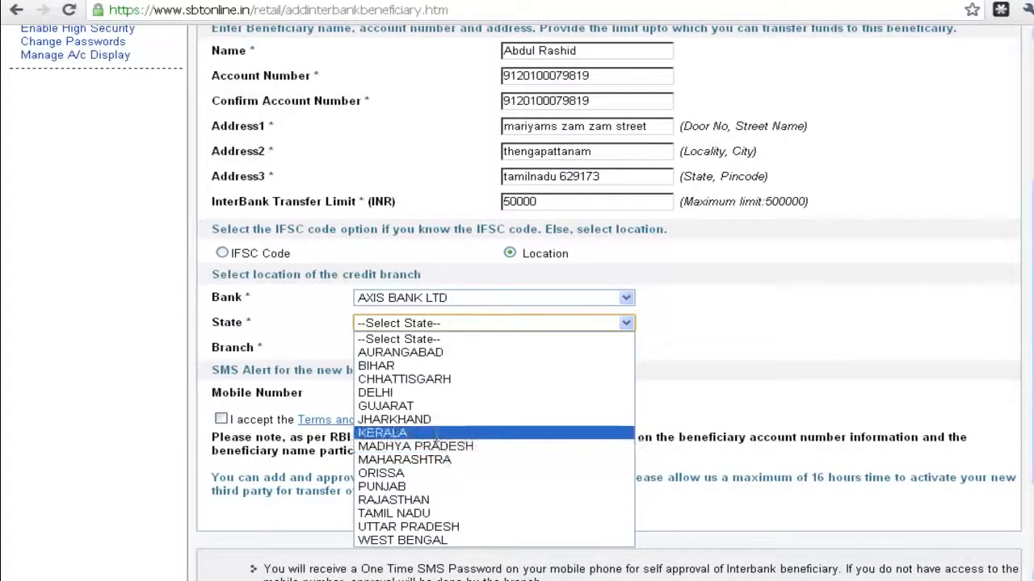
{"action": "left_click", "coordinate": [440, 433]}
{"action": "left_click", "coordinate": [448, 348]}
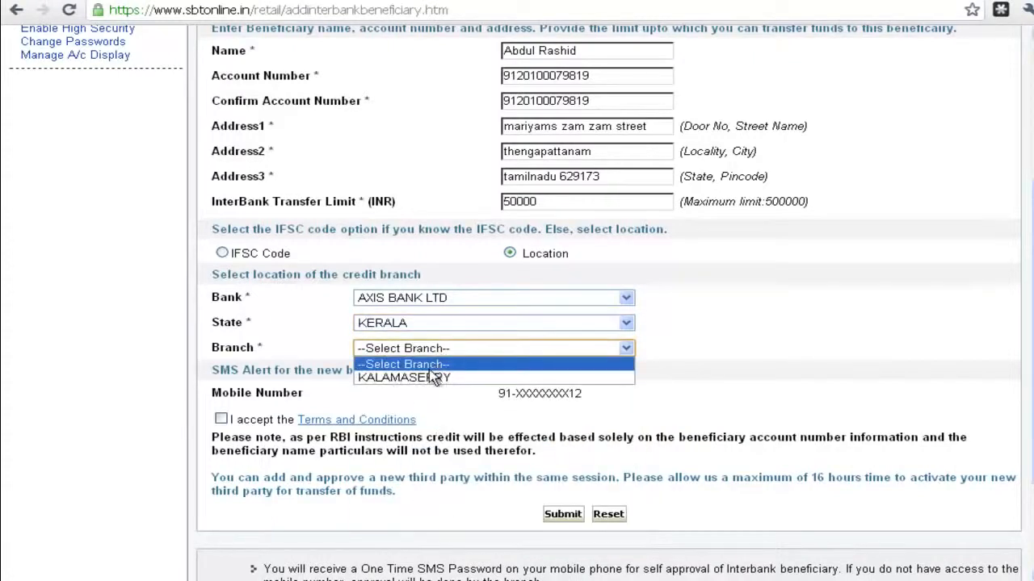
{"action": "left_click", "coordinate": [222, 253]}
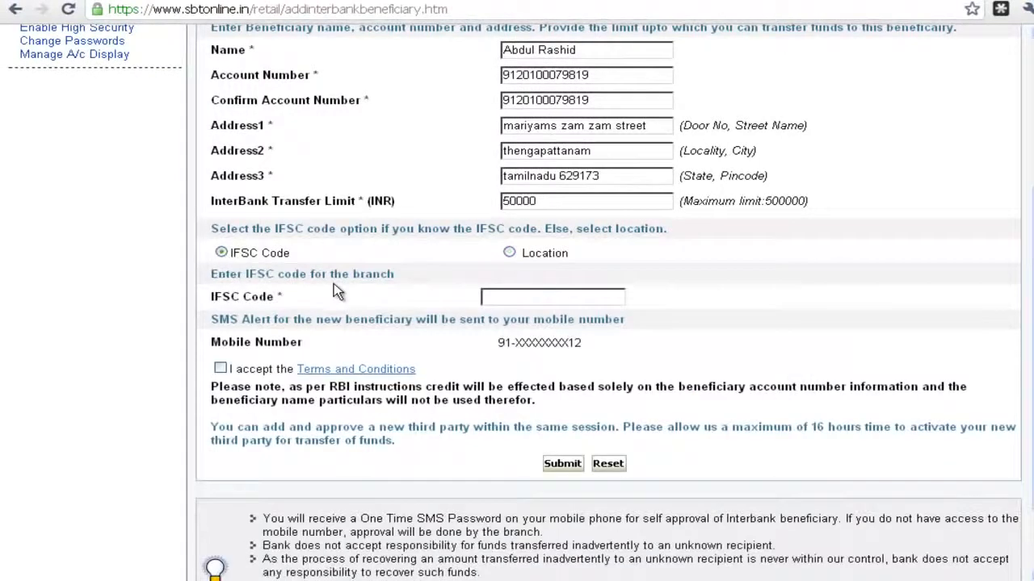
Step: Search Google for 'axis bank kazhakuttom', copy IFSC UTIB0000802 and return to the payee form
{"action": "key", "text": "ctrl+t"}
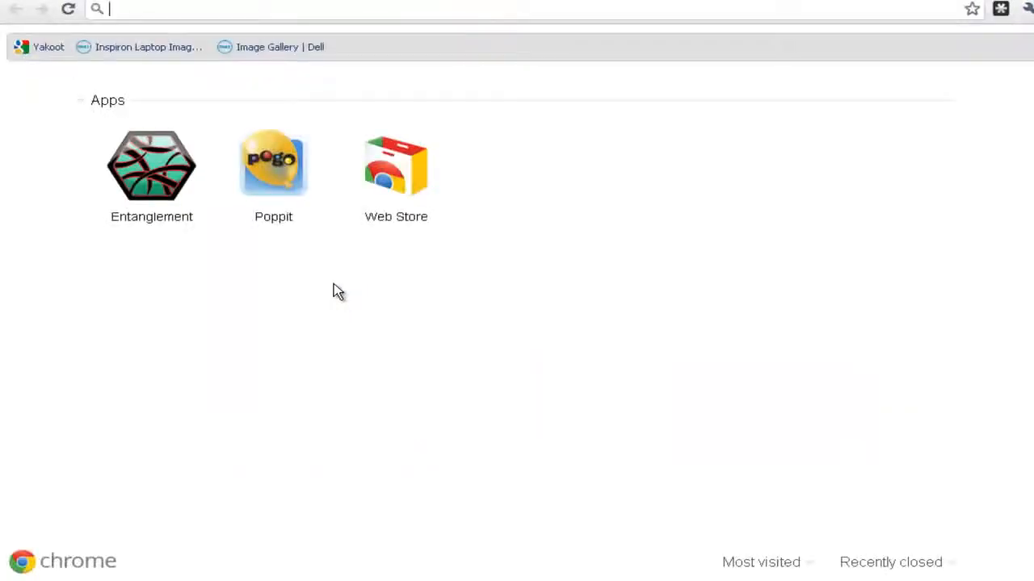
{"action": "type", "text": "axis bank "}
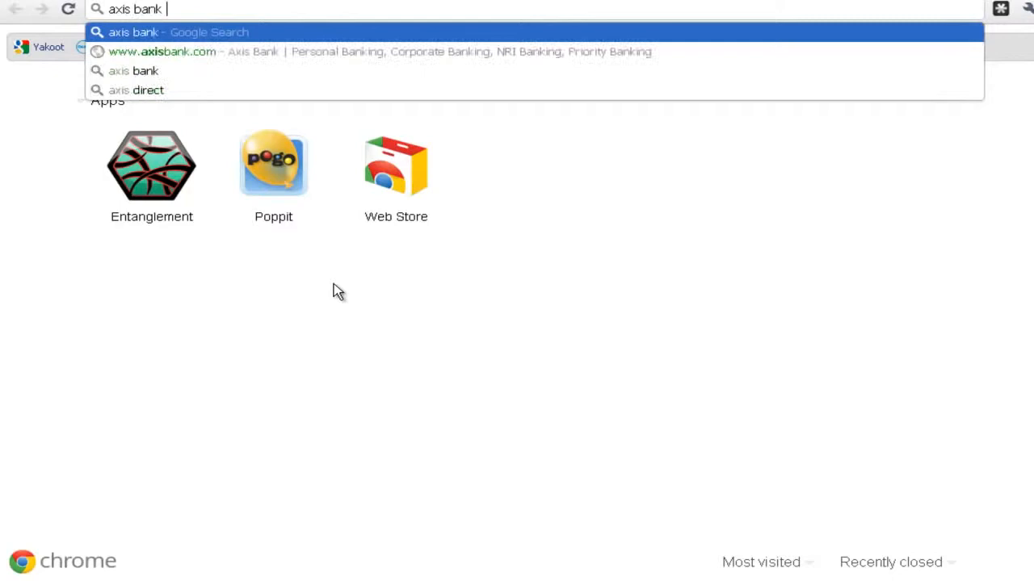
{"action": "type", "text": "kazhakakuttom"}
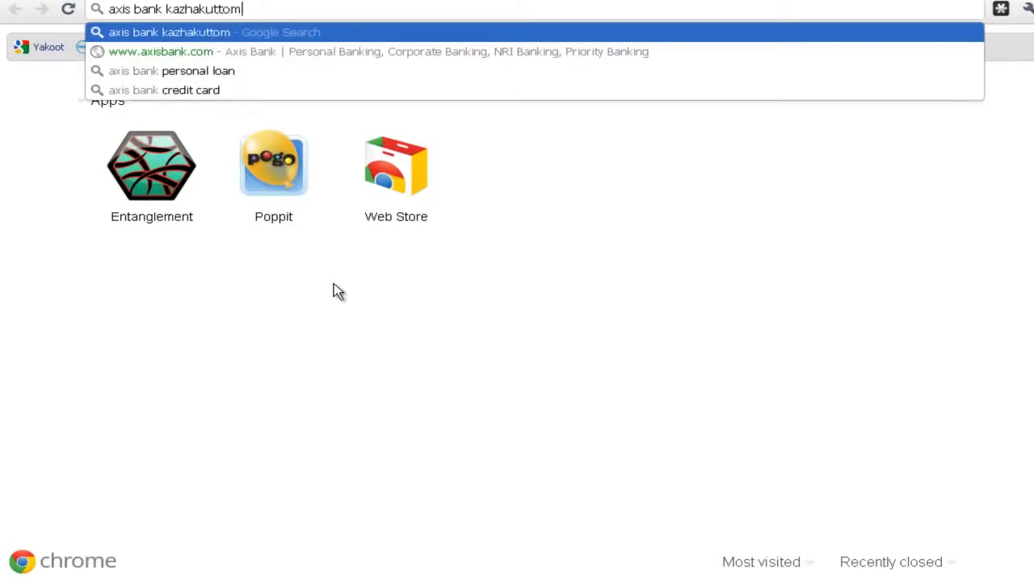
{"action": "key", "text": "Return"}
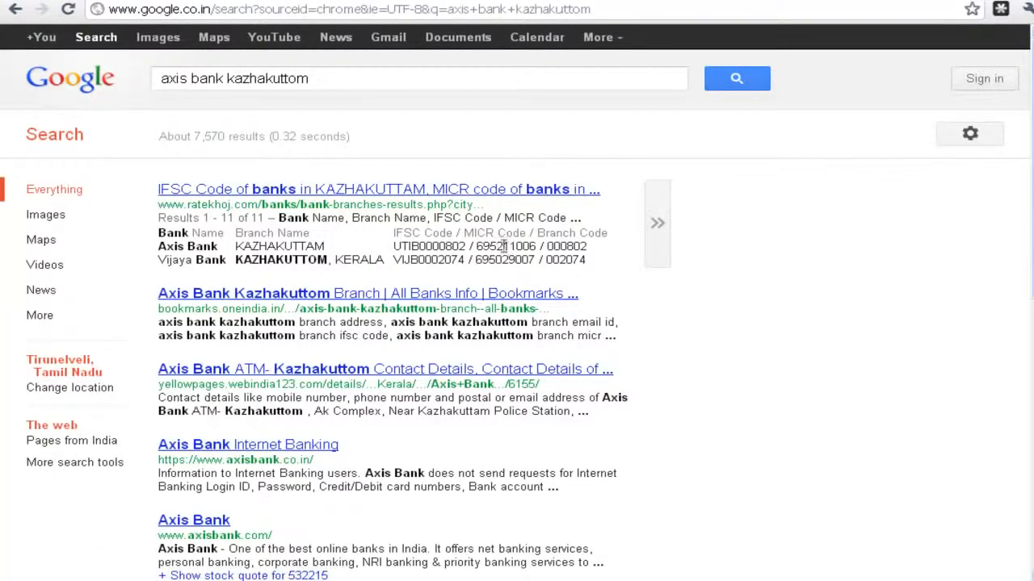
{"action": "left_click_drag", "start_coordinate": [394, 245], "coordinate": [468, 246]}
{"action": "key", "text": "ctrl+c"}
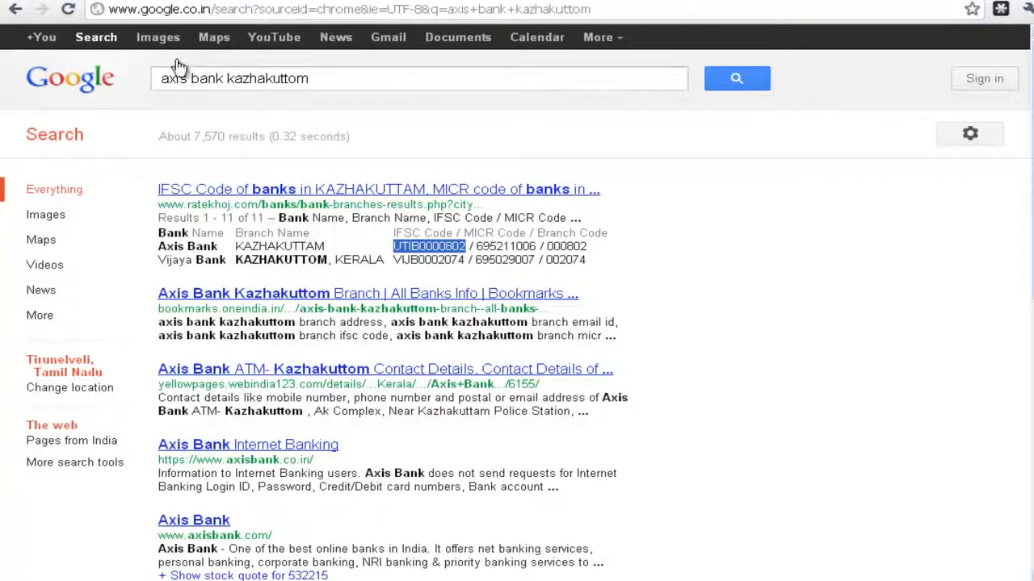
{"action": "left_click", "coordinate": [142, 2]}
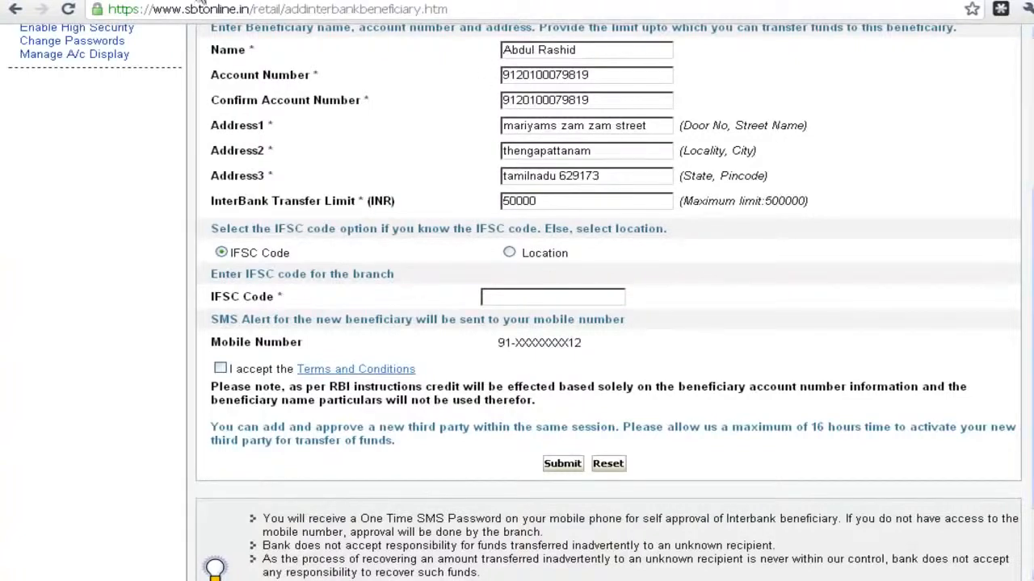
Step: Enter IFSC UTIB0000802, accept the Terms and Conditions and submit the new beneficiary
{"action": "left_click", "coordinate": [283, 9]}
{"action": "key", "text": "ctrl+v"}
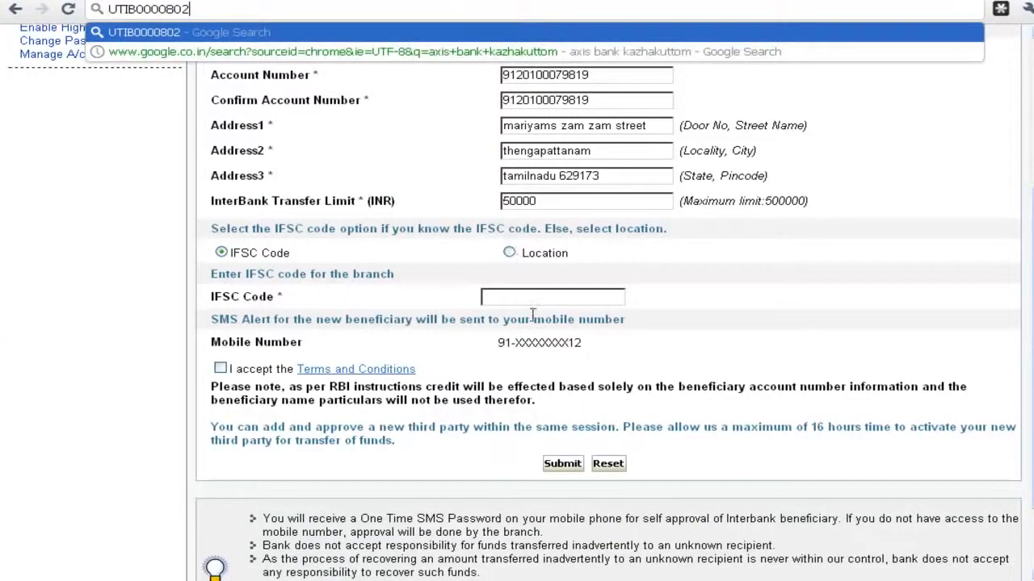
{"action": "left_click", "coordinate": [539, 298]}
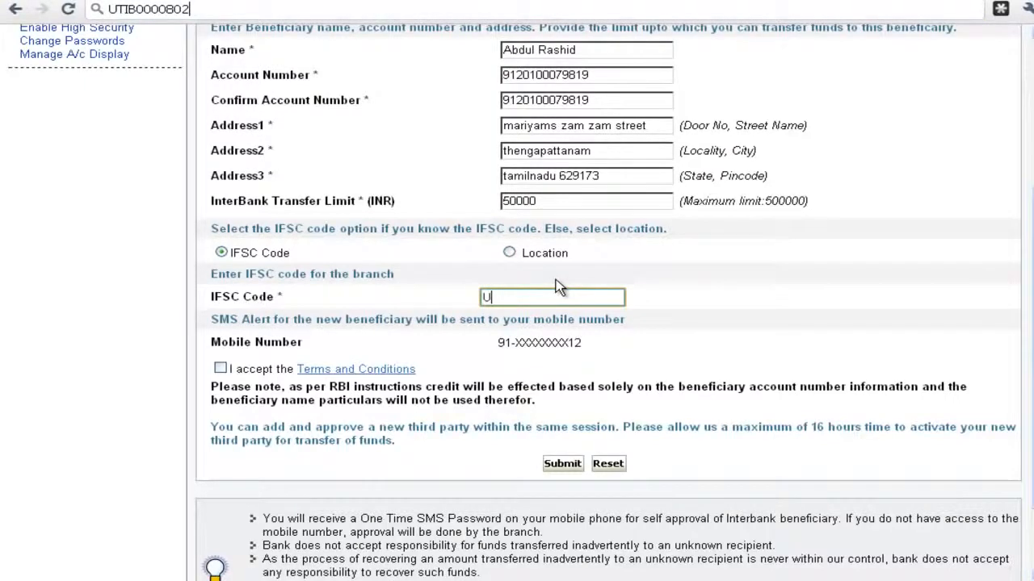
{"action": "type", "text": "UTIB0000802"}
{"action": "left_click", "coordinate": [219, 368]}
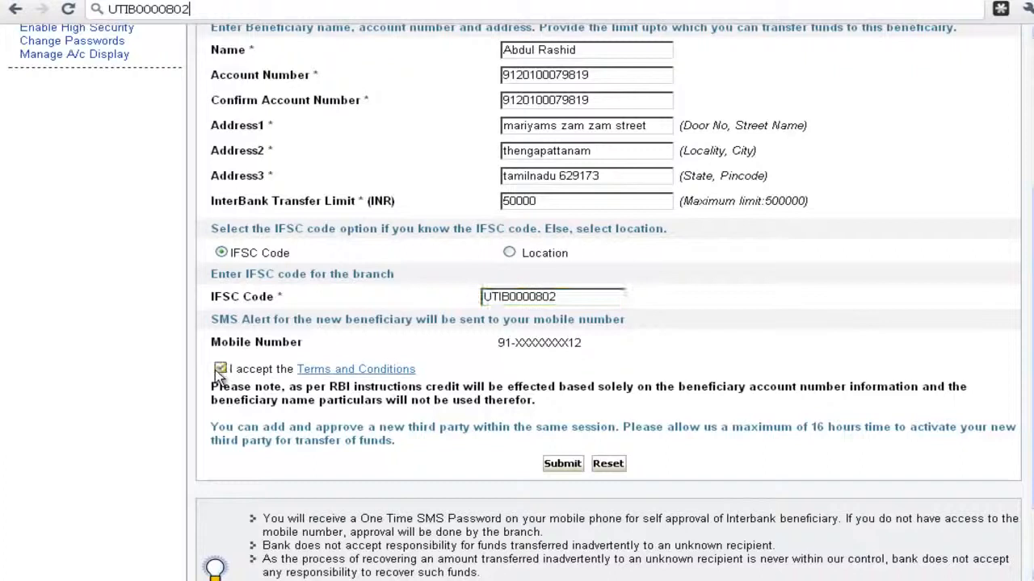
{"action": "left_click", "coordinate": [573, 470]}
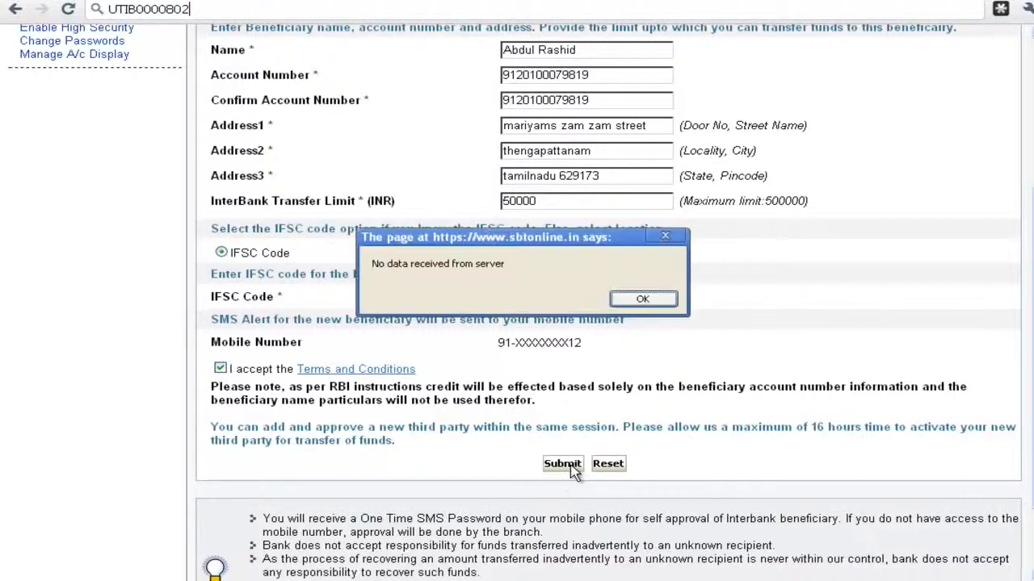
{"action": "left_click", "coordinate": [642, 300]}
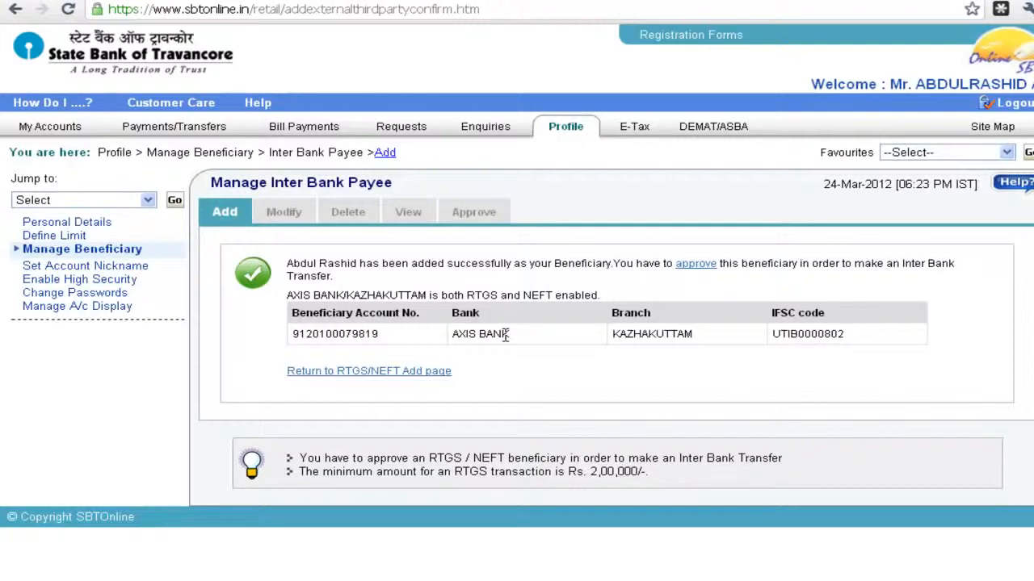
{"action": "left_click", "coordinate": [479, 217]}
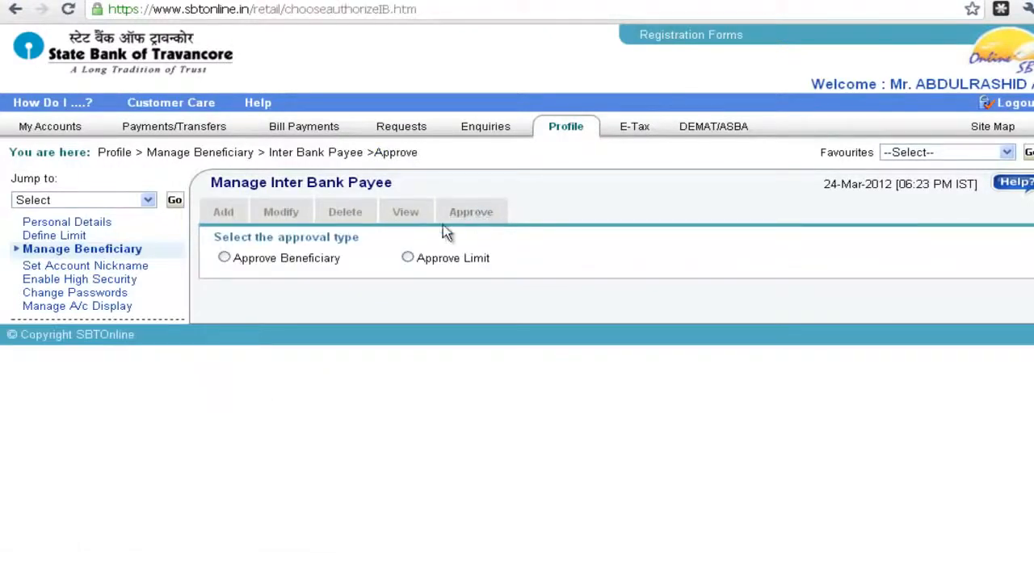
{"action": "left_click", "coordinate": [225, 258]}
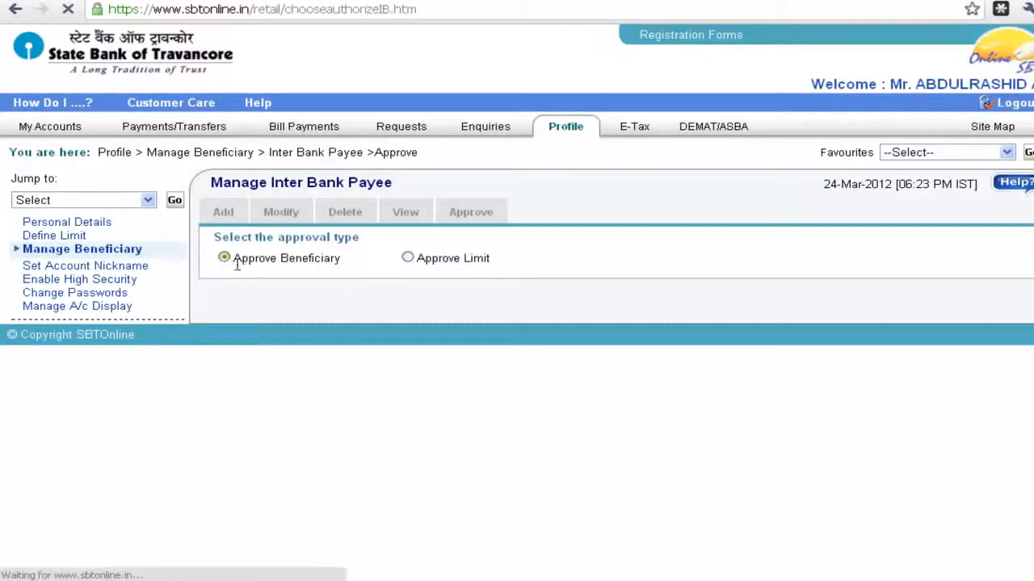
{"action": "left_click", "coordinate": [646, 339]}
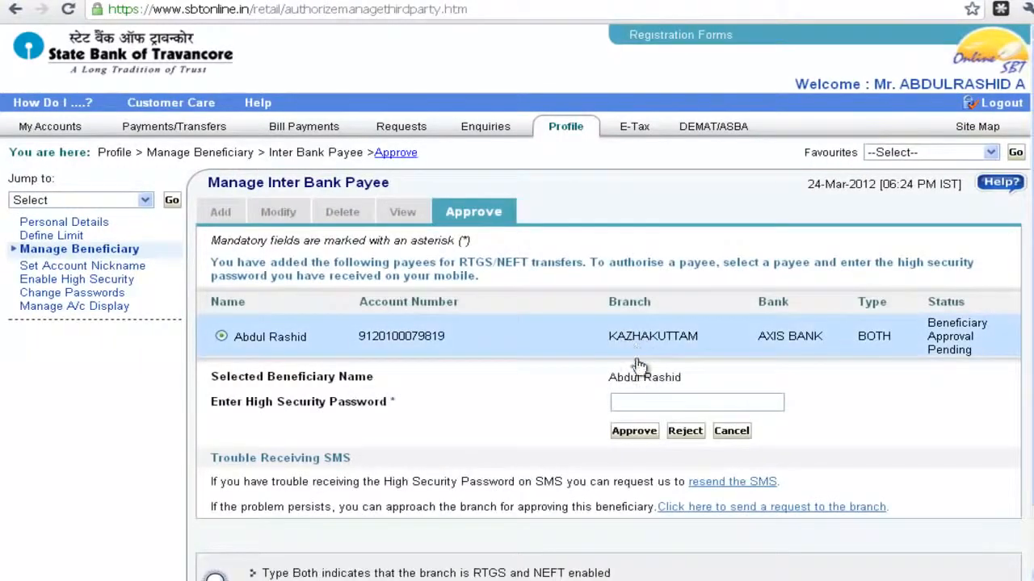
{"action": "left_click", "coordinate": [651, 403]}
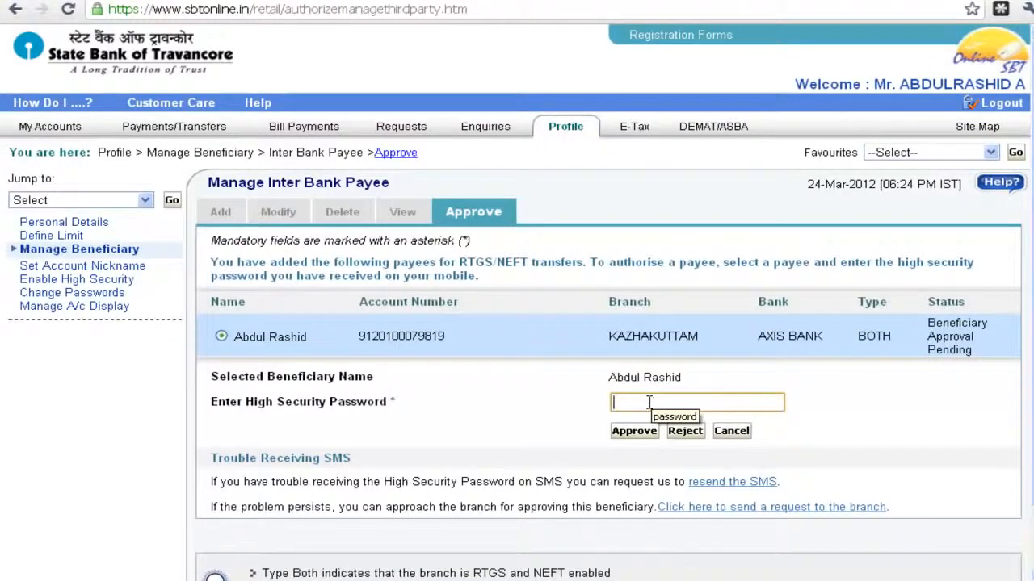
{"action": "type", "text": "****"}
{"action": "type", "text": "*"}
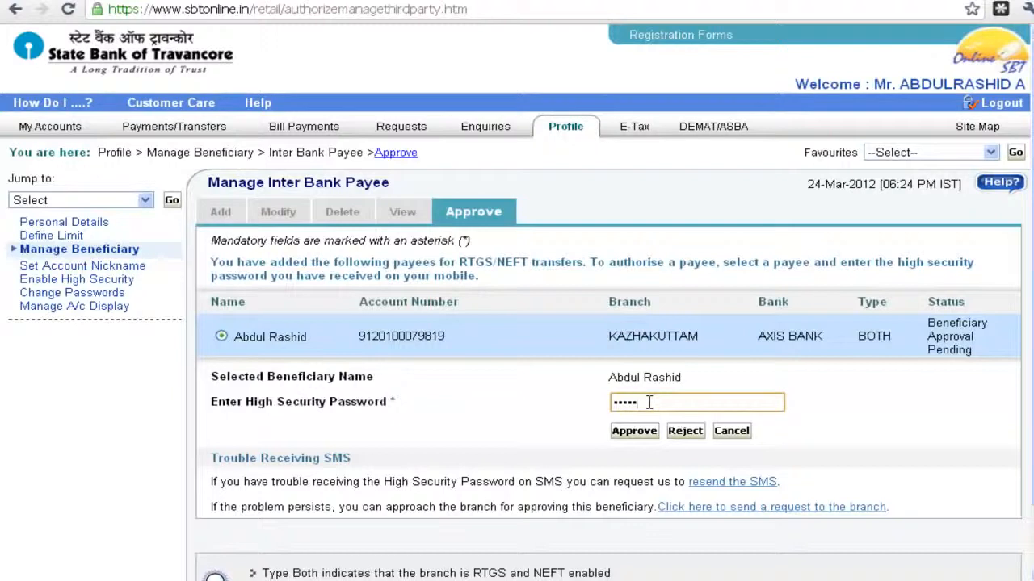
{"action": "type", "text": "**"}
{"action": "left_click", "coordinate": [634, 431]}
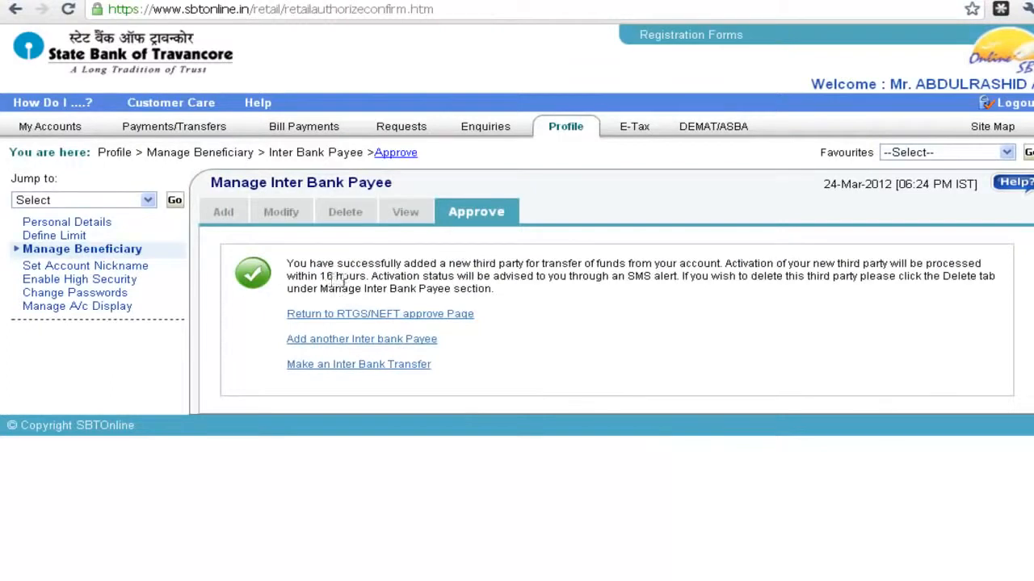
{"action": "mouse_move", "coordinate": [343, 278]}
{"action": "left_mouse_down"}
{"action": "mouse_move", "coordinate": [370, 275]}
{"action": "mouse_move", "coordinate": [321, 276]}
{"action": "left_mouse_up"}
{"action": "left_click", "coordinate": [375, 279]}
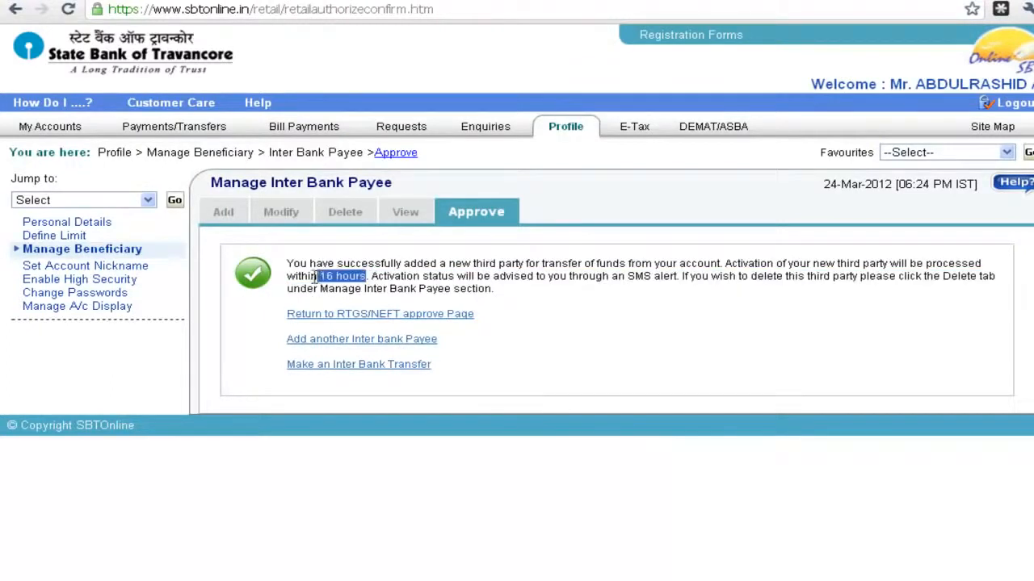